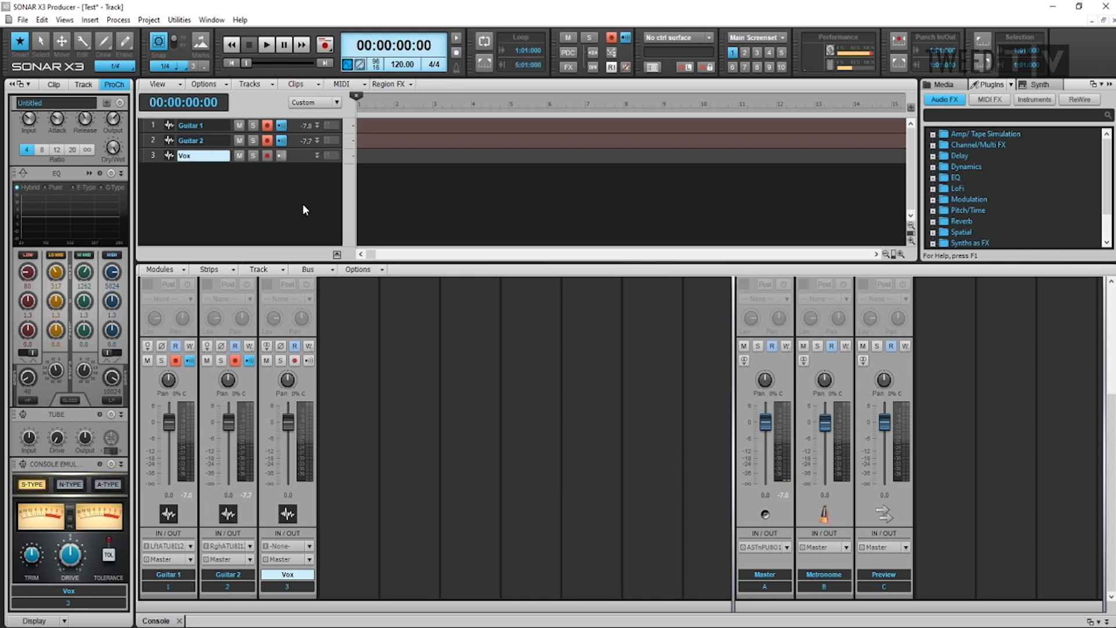
Record a take on the armed Guitar 1 and Guitar 2 tracks
key("space")
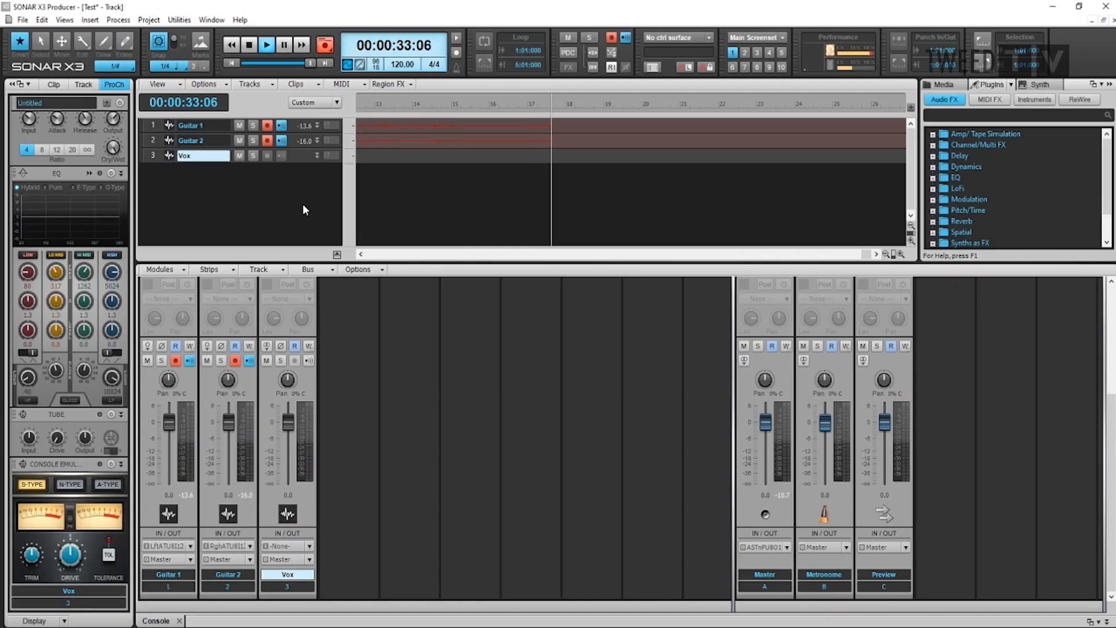
key("space")
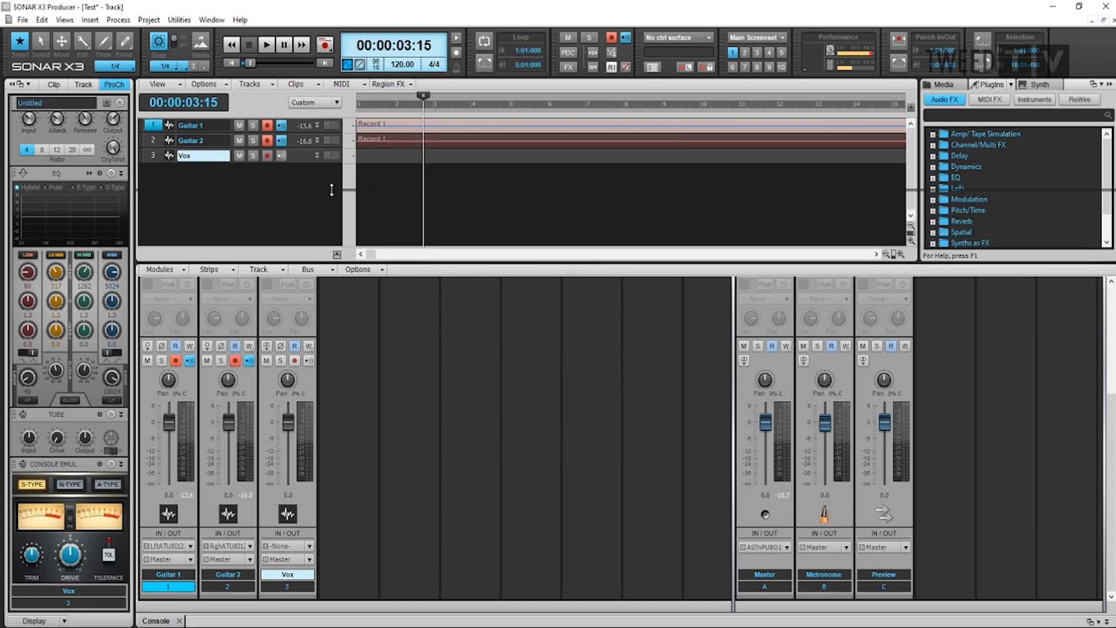
Add the DirectX Sonitus:fx Compressor to Guitar 1 with the Average Low Level preset and lower its gain
left_click_drag(332, 190, 332, 193)
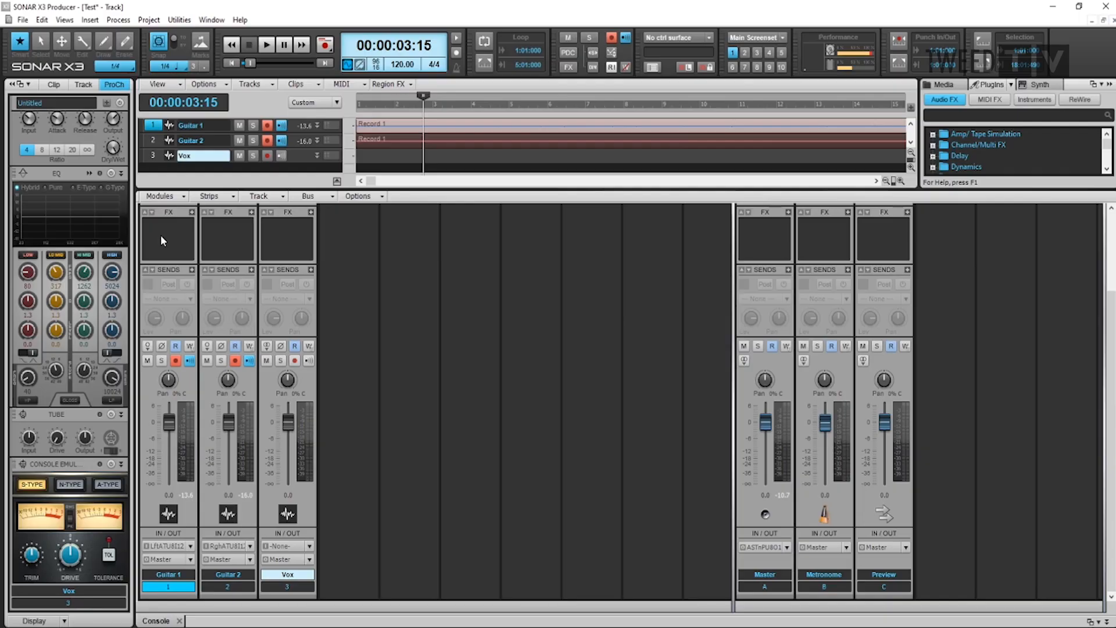
right_click(160, 236)
mouse_move(223, 377)
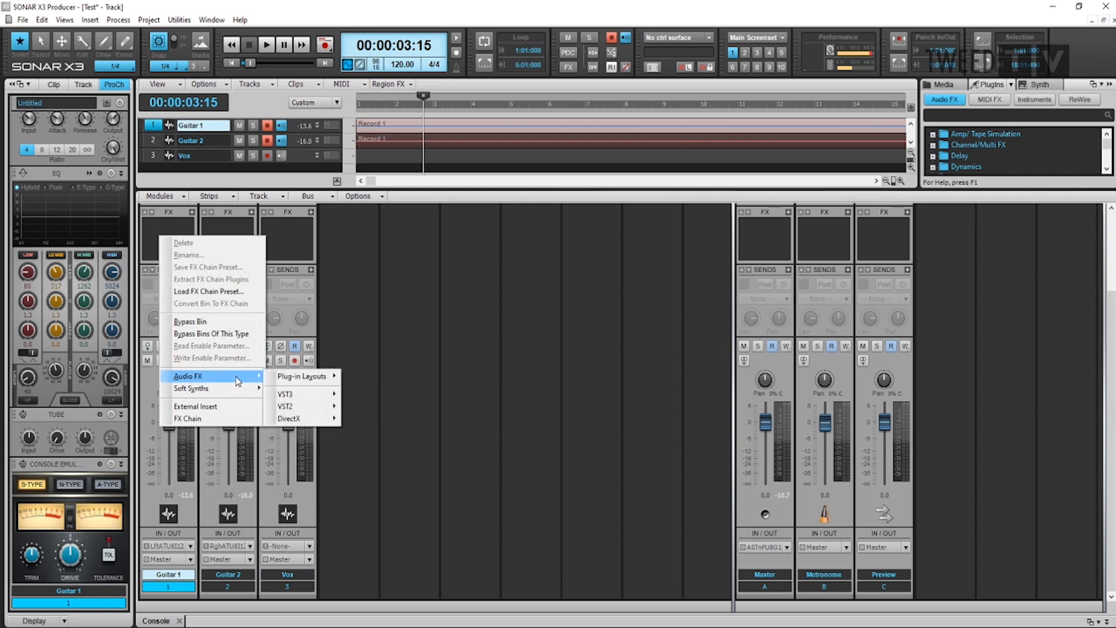
mouse_move(322, 426)
mouse_move(386, 437)
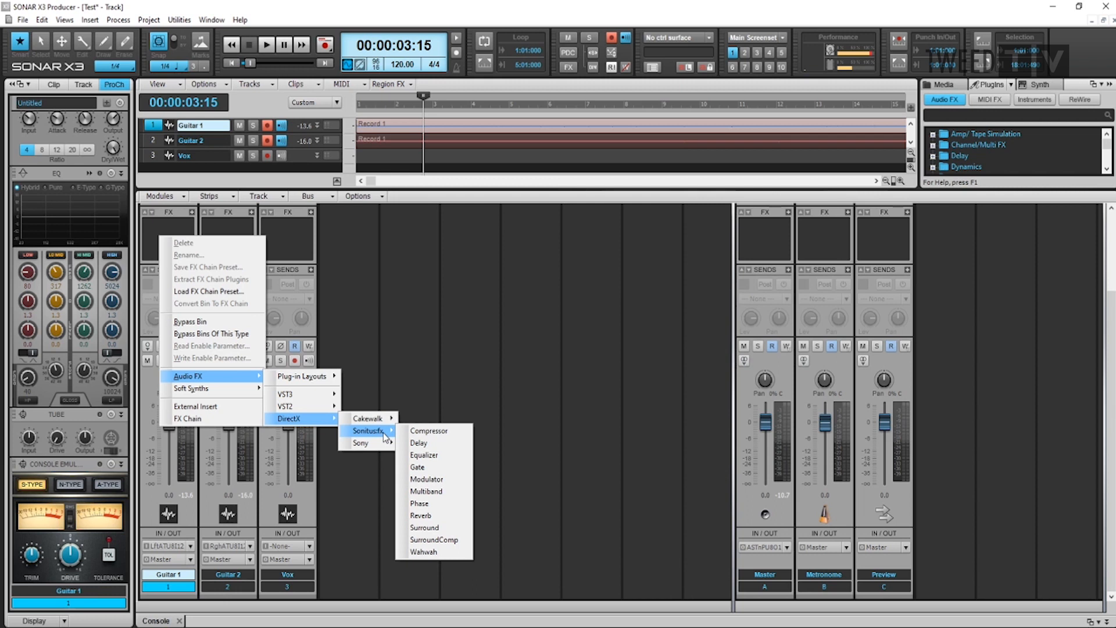
left_click(420, 431)
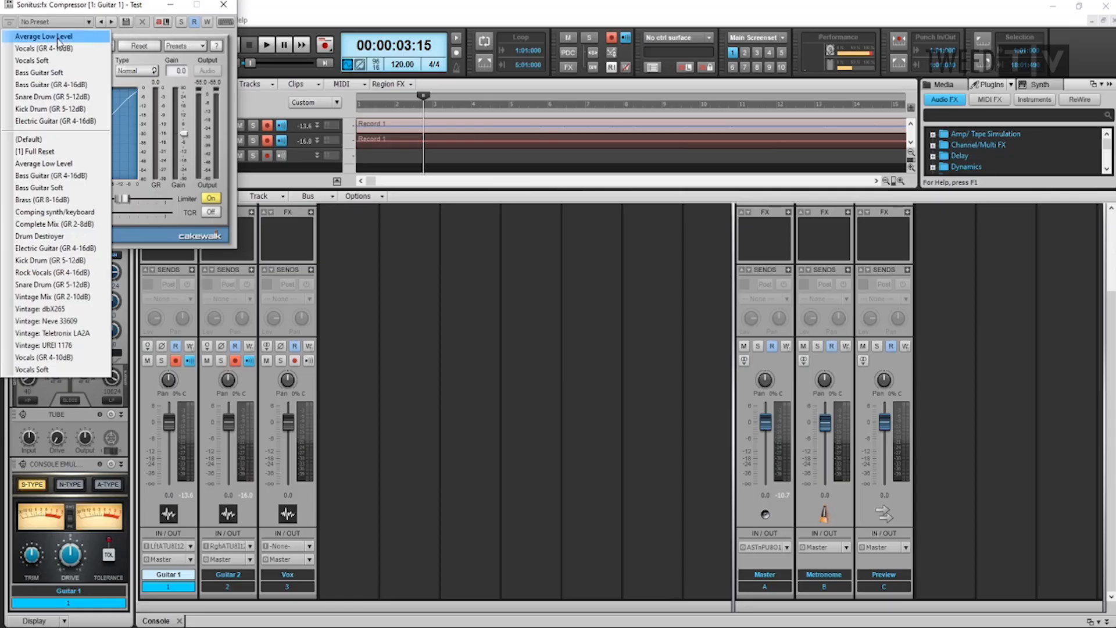
left_click(58, 36)
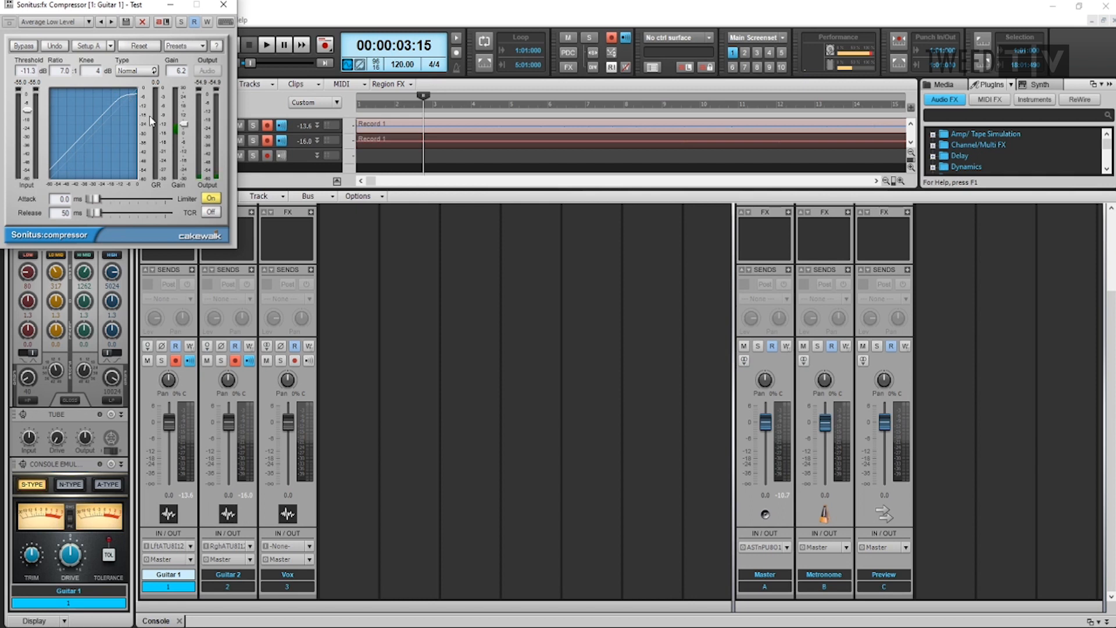
left_click_drag(184, 124, 184, 130)
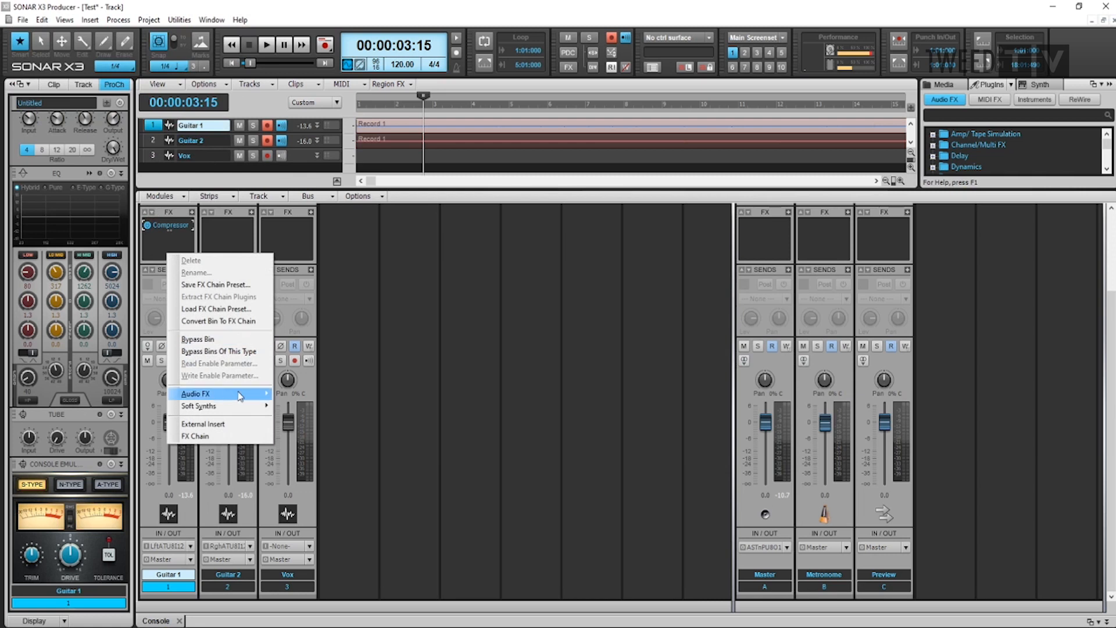
Add the Sonitus:fx Equalizer to Guitar 1 and boost band 1 to about 8.5 dB, band 2 to about 5.3 dB, and bands 5 and 6
mouse_move(241, 396)
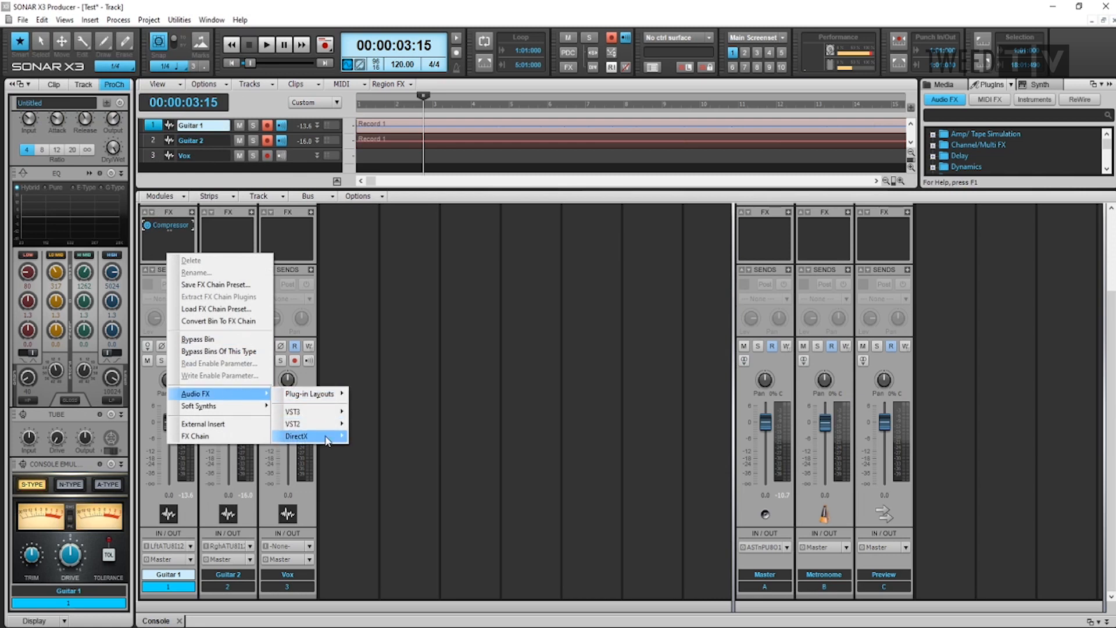
mouse_move(329, 441)
mouse_move(375, 452)
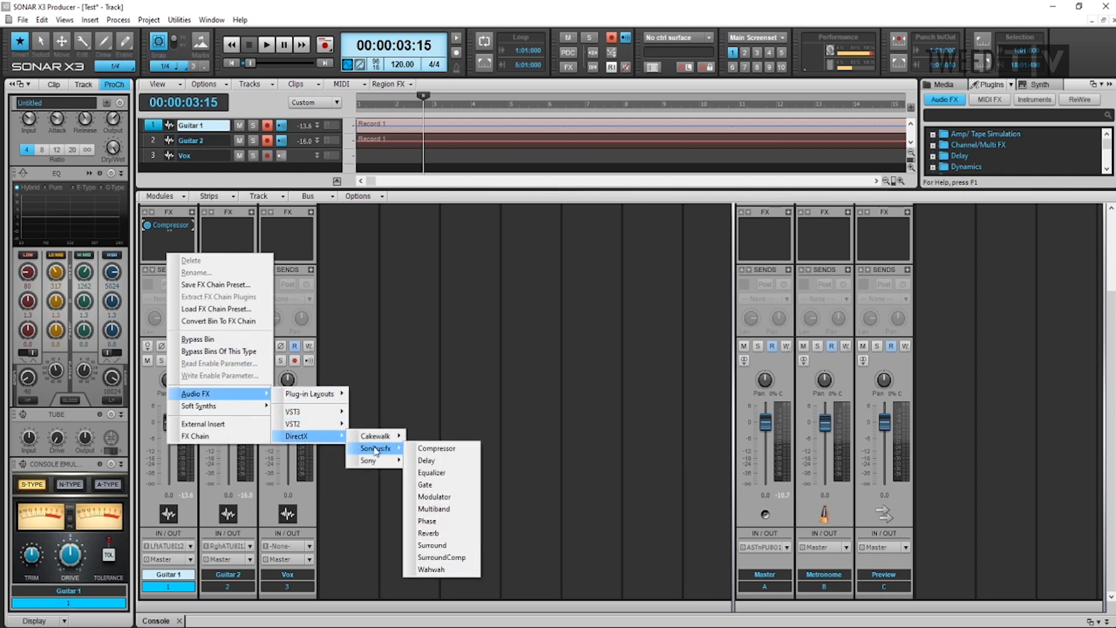
left_click(433, 473)
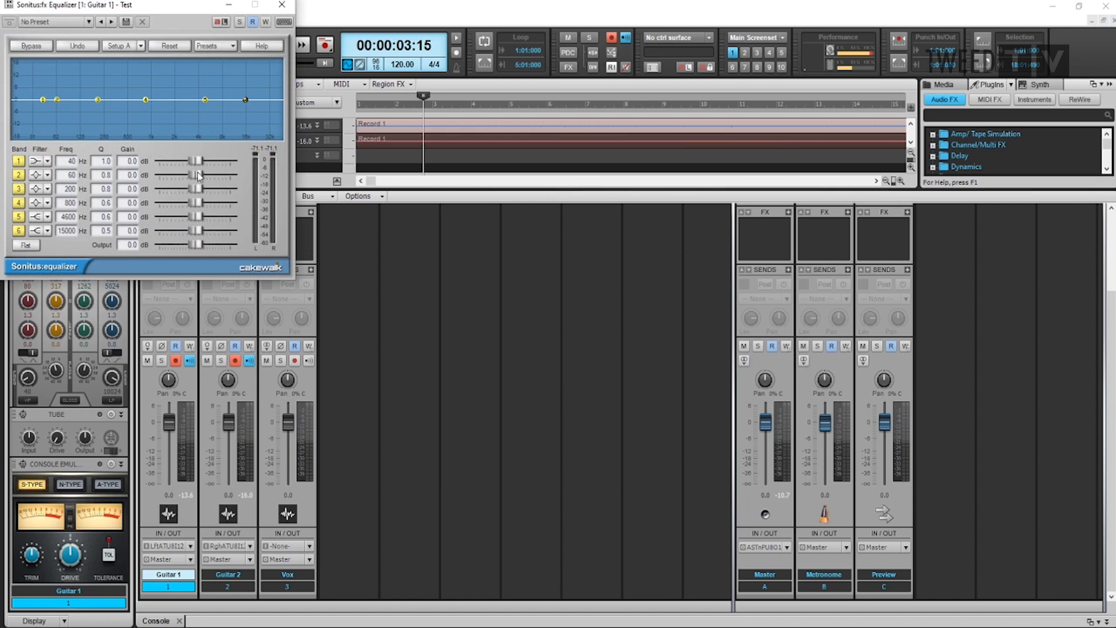
mouse_move(196, 161)
left_mouse_down()
mouse_move(214, 161)
mouse_move(204, 174)
left_mouse_up()
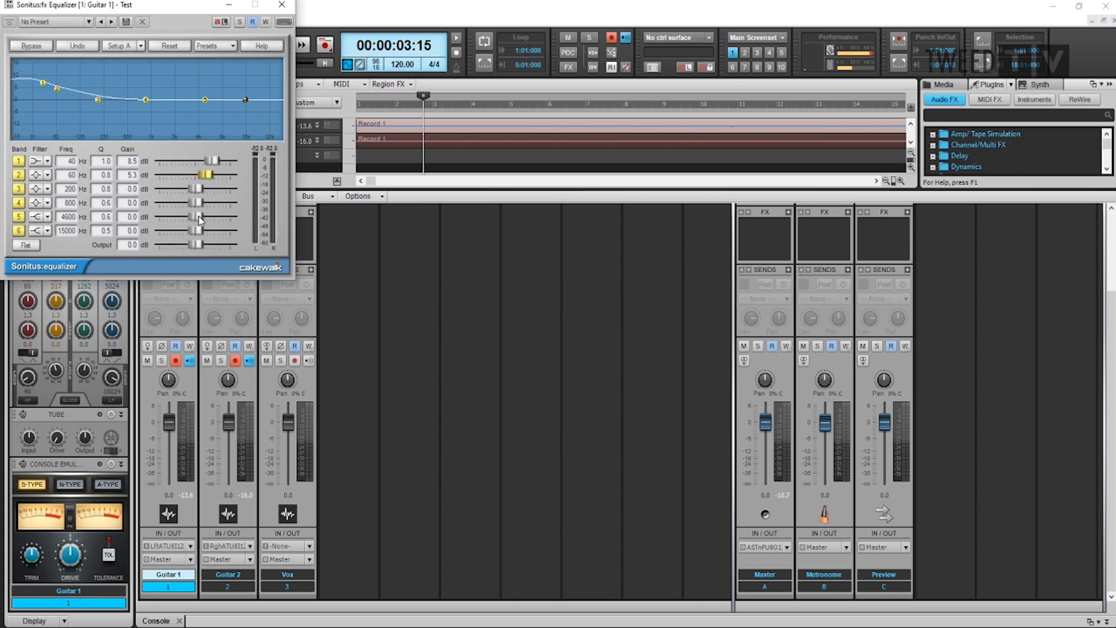
left_click_drag(196, 216, 213, 231)
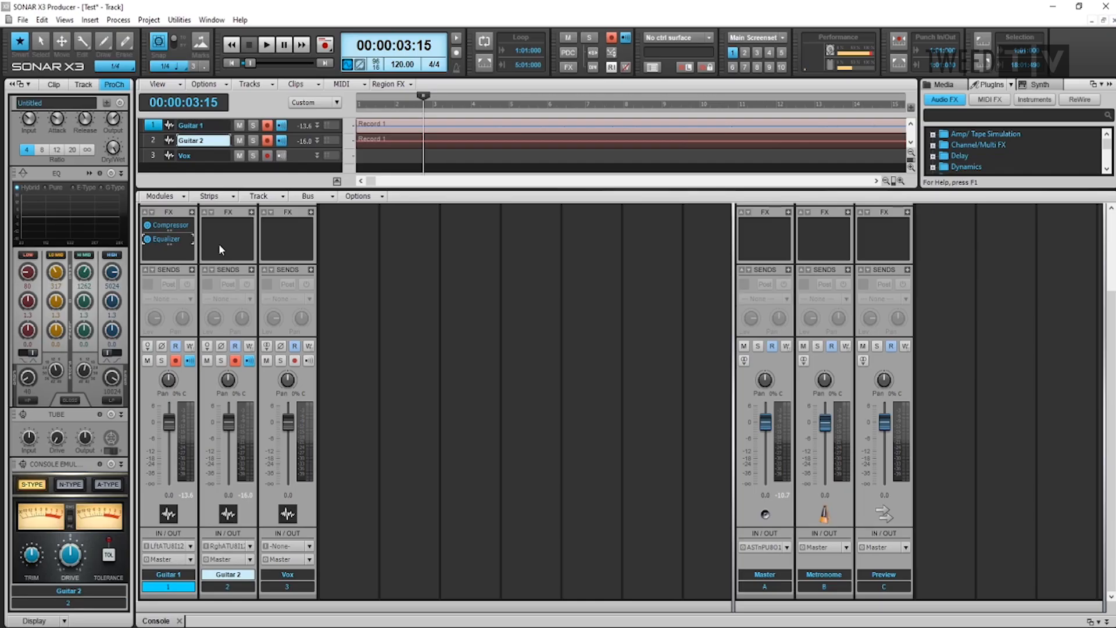
Add the Sonitus:fx Compressor to Guitar 2 with the Average Low Level preset and lower its gain to about 2.8 dB
right_click(220, 248)
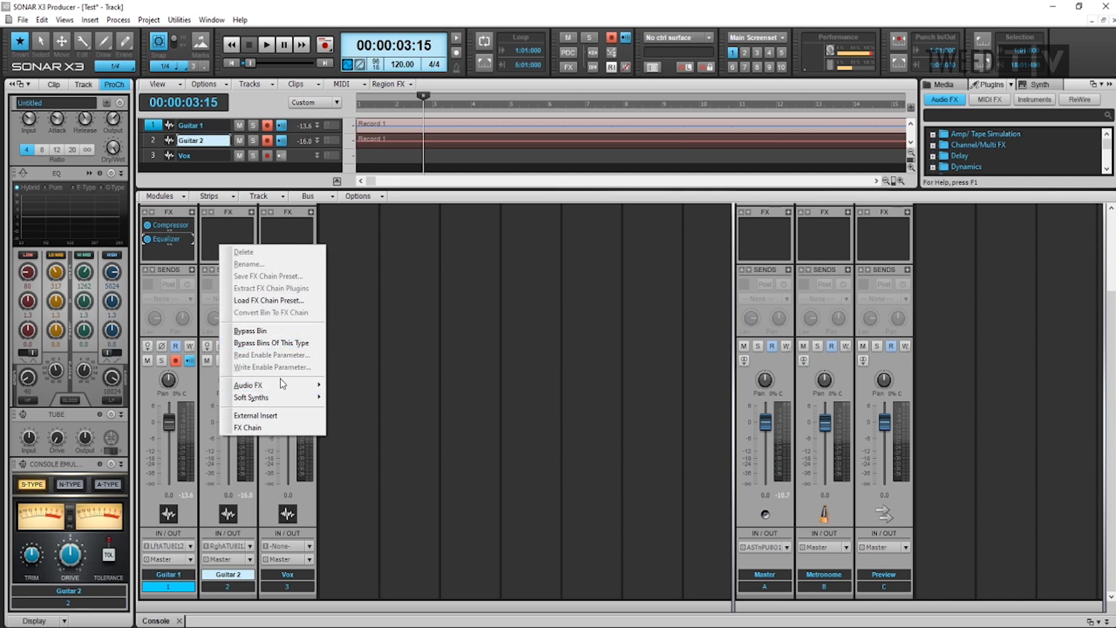
mouse_move(296, 387)
mouse_move(375, 428)
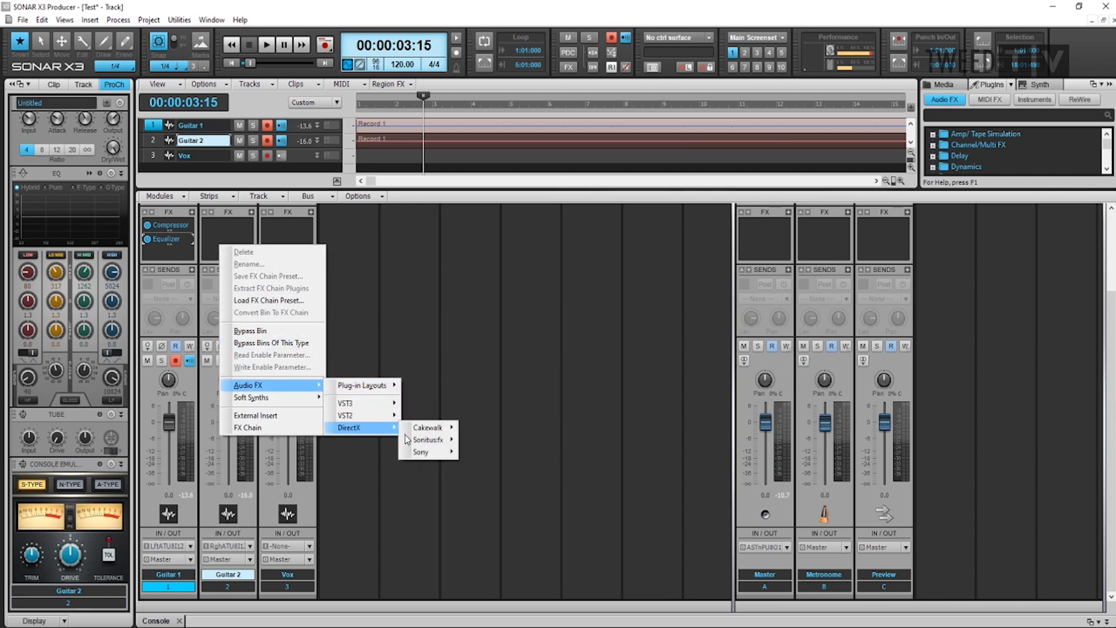
mouse_move(440, 443)
left_click(486, 440)
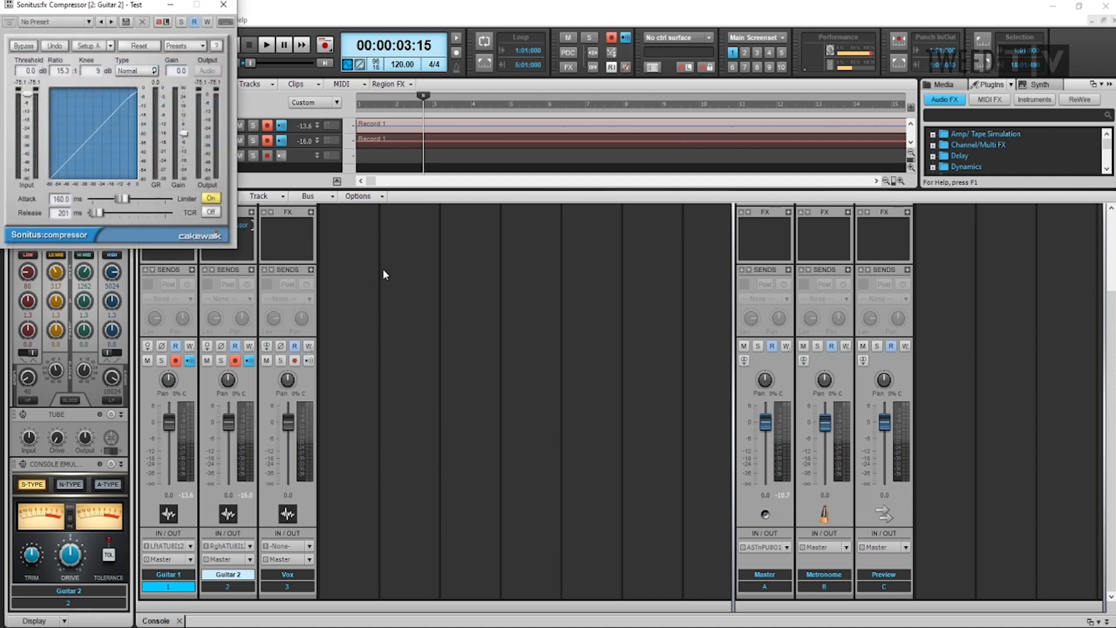
left_click(89, 21)
left_click(40, 34)
left_click_drag(184, 128, 185, 129)
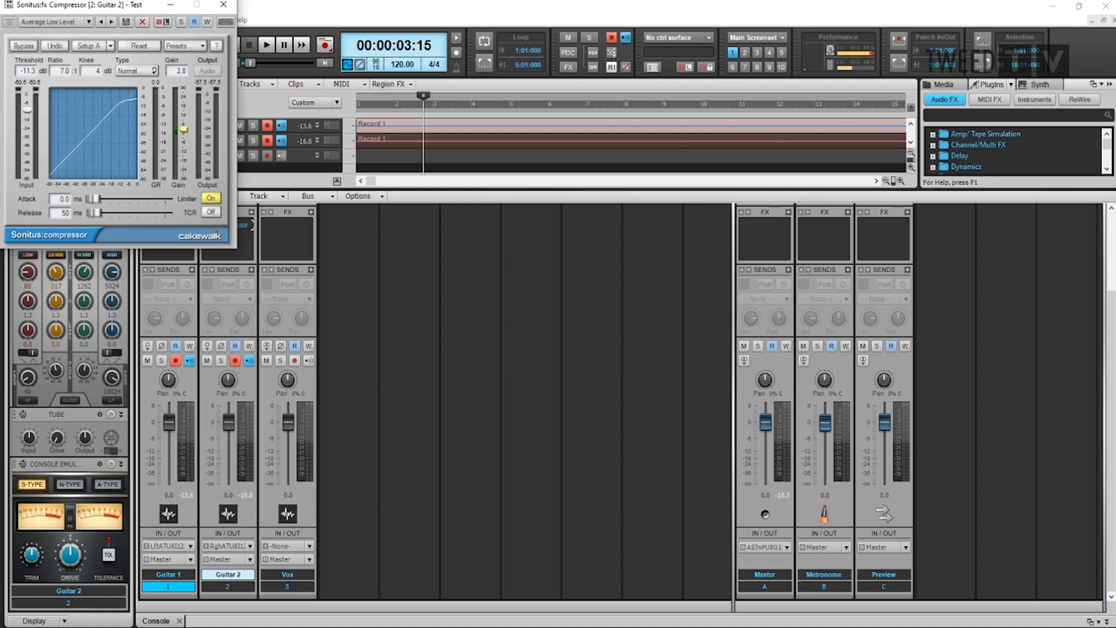
left_click_drag(184, 129, 184, 130)
left_click(224, 5)
Add the Sonitus:fx Equalizer to Guitar 2 with gains of about 5.0, 2.6, 4.3 and 3.6 dB on bands 1, 3, 4 and 5
right_click(219, 245)
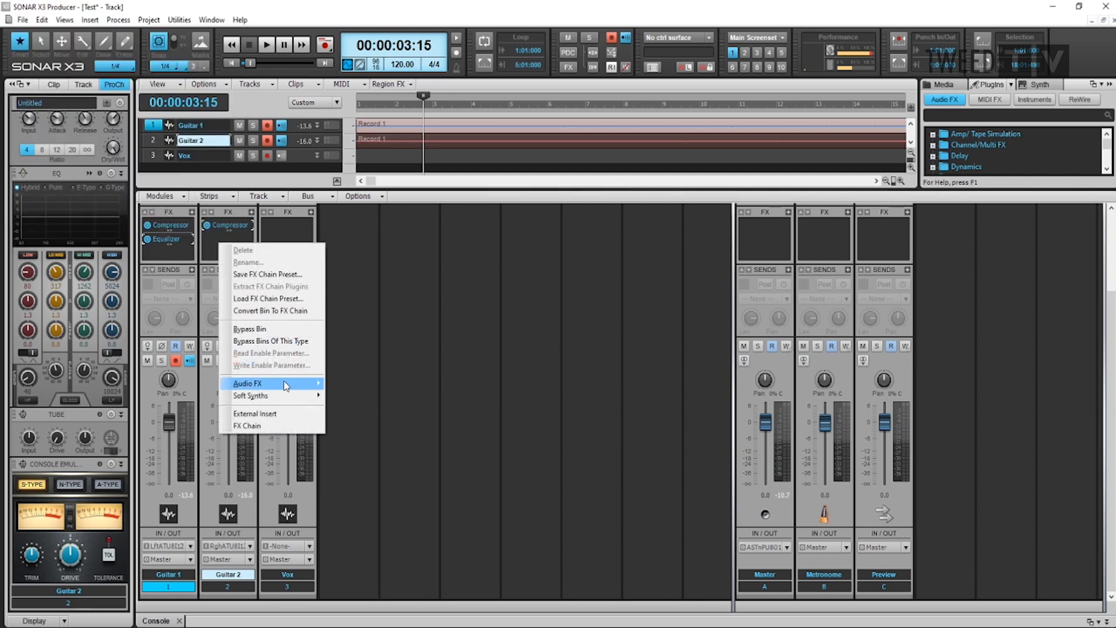
mouse_move(297, 383)
mouse_move(372, 427)
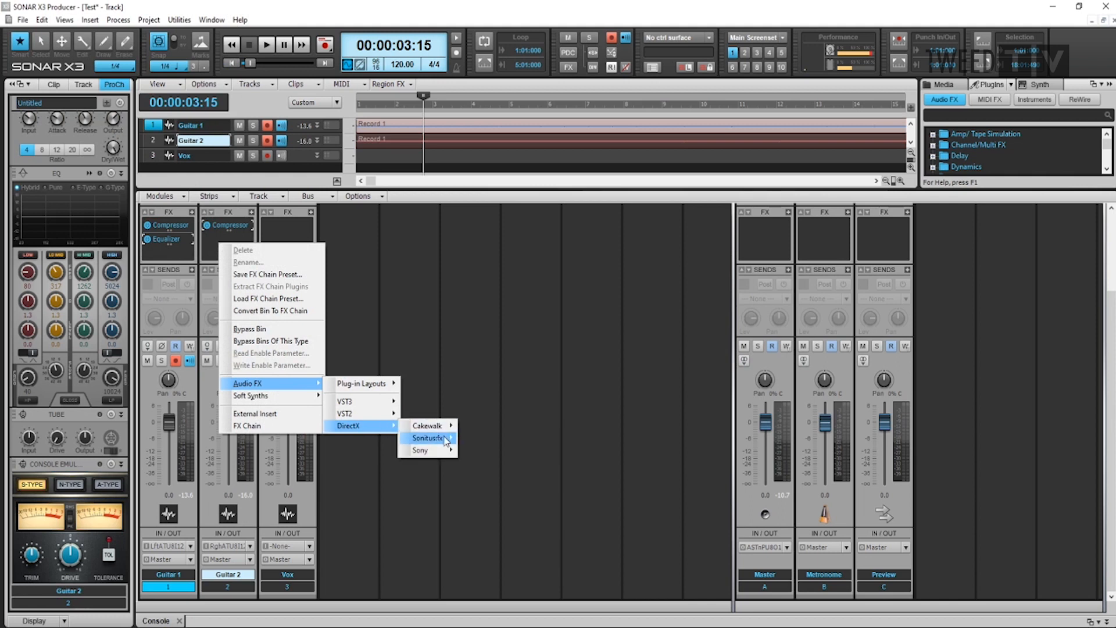
mouse_move(430, 438)
left_click(484, 463)
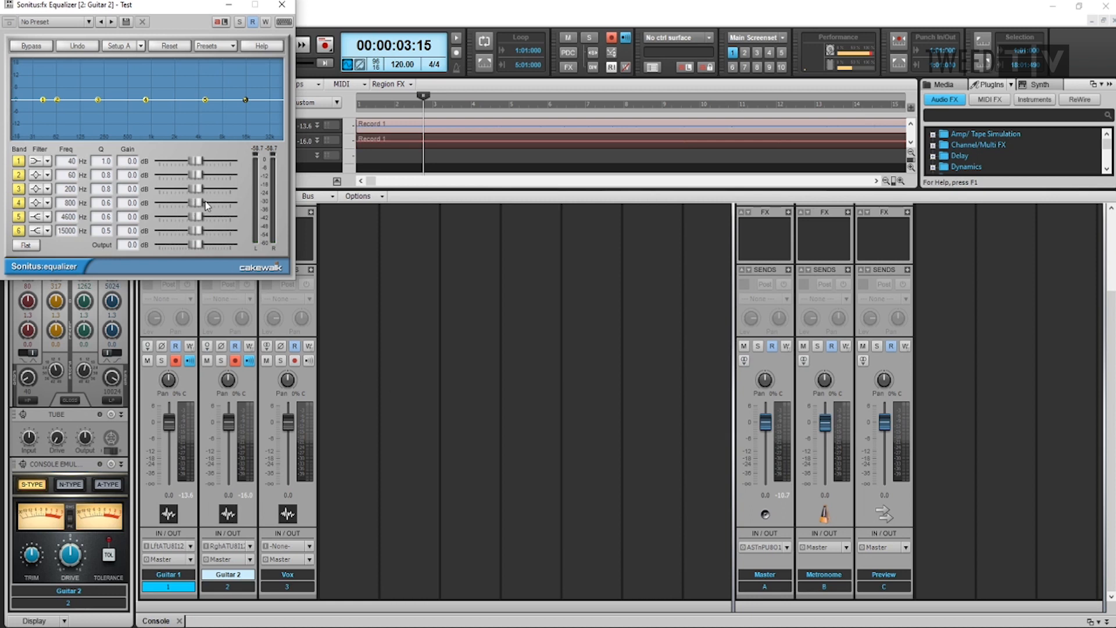
mouse_move(198, 203)
left_mouse_down()
mouse_move(202, 216)
mouse_move(201, 188)
left_mouse_up()
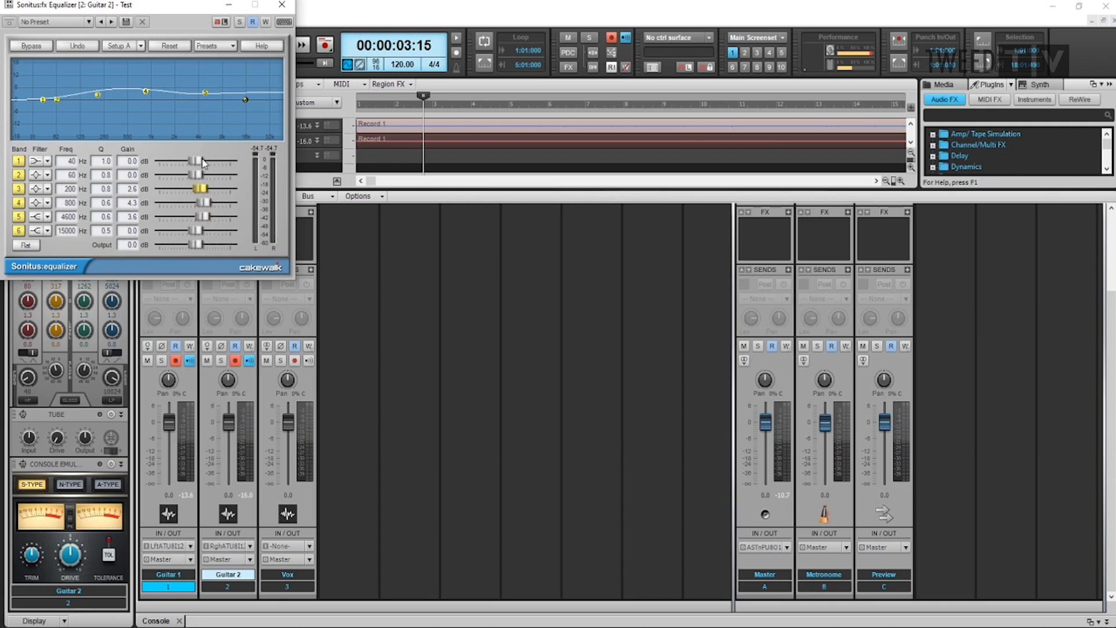
left_click_drag(197, 162, 205, 161)
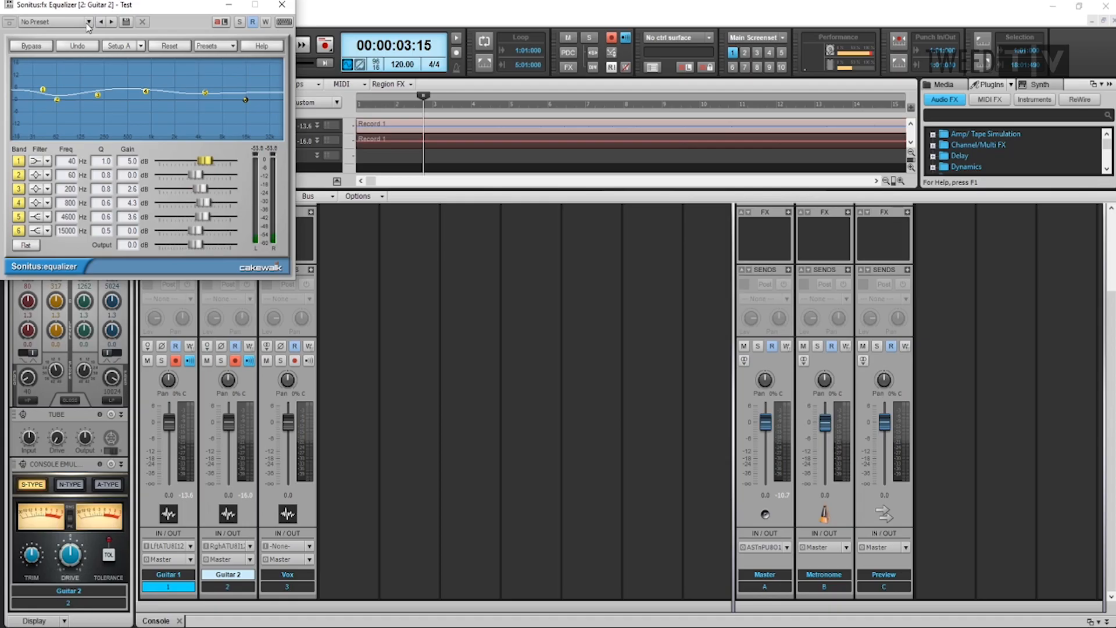
left_click(88, 23)
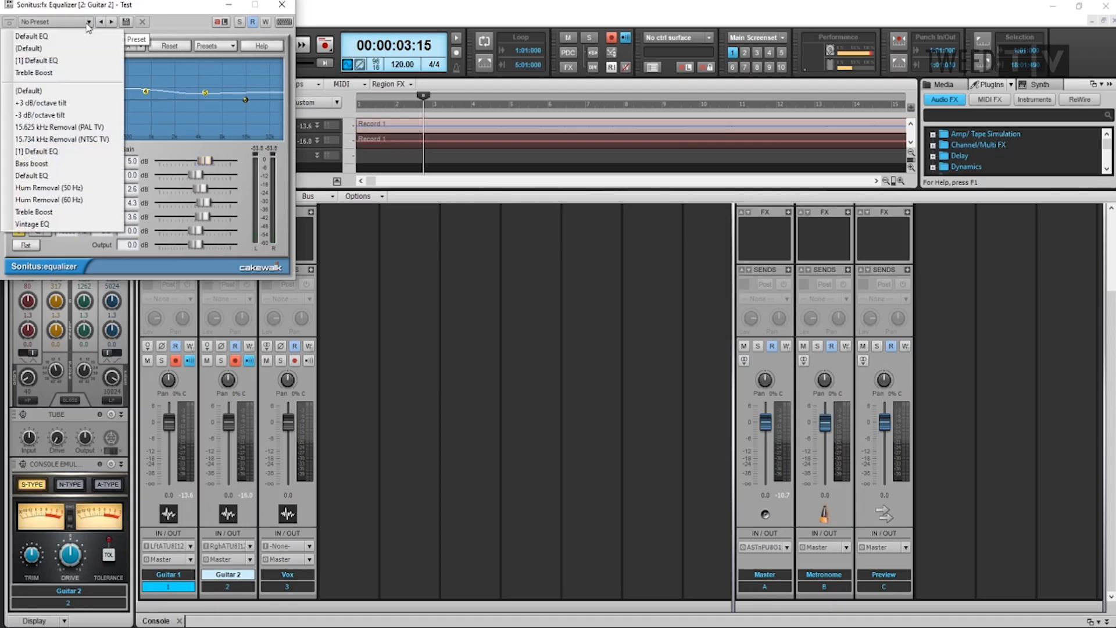
left_click(171, 14)
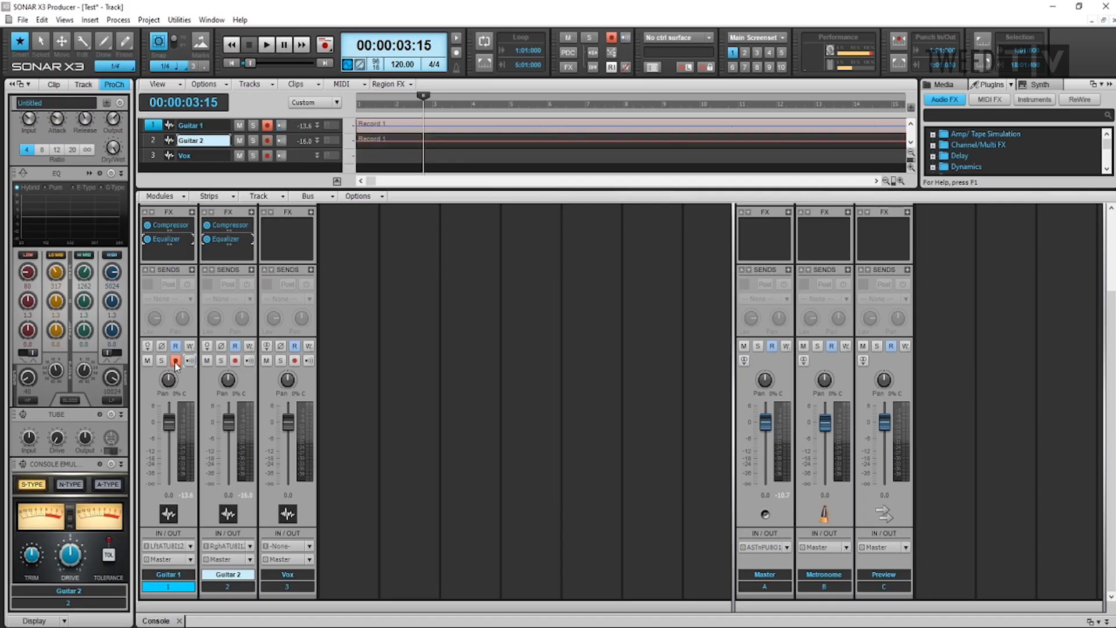
Disarm Guitar 1 for recording
left_click(176, 362)
Switch solo on and off for Guitar 1, and do the same with its mute
left_click(162, 361)
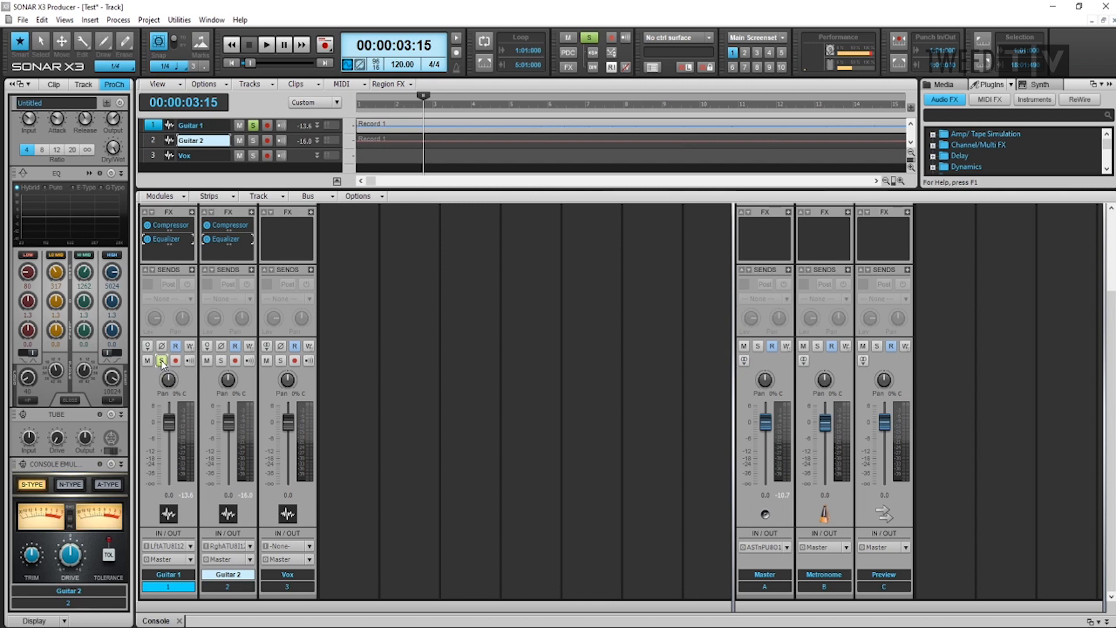
left_click(162, 361)
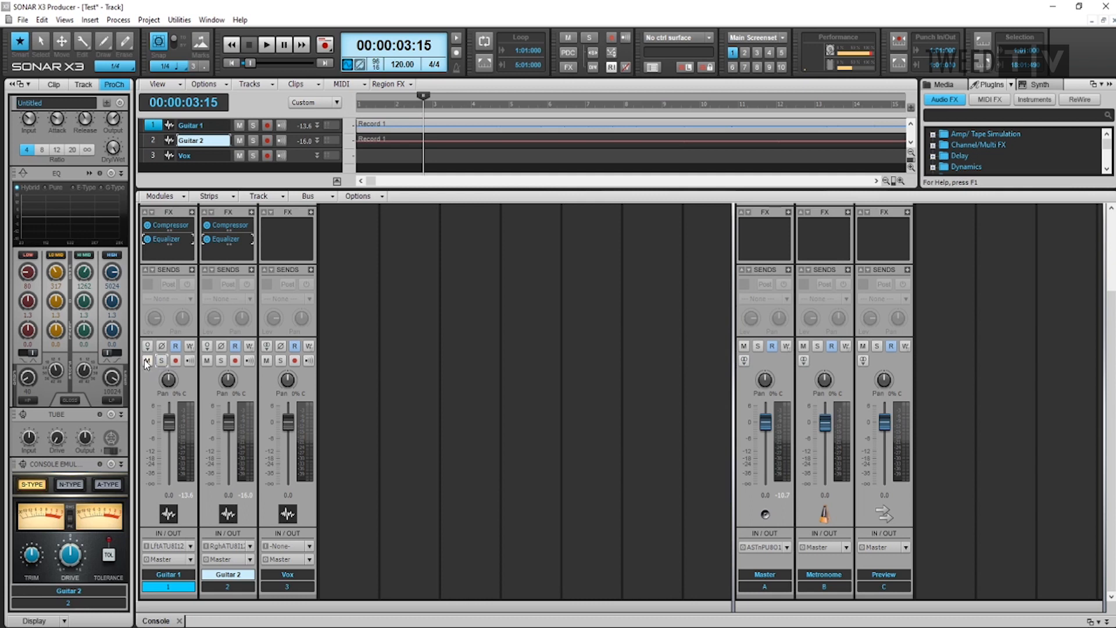
left_click(145, 361)
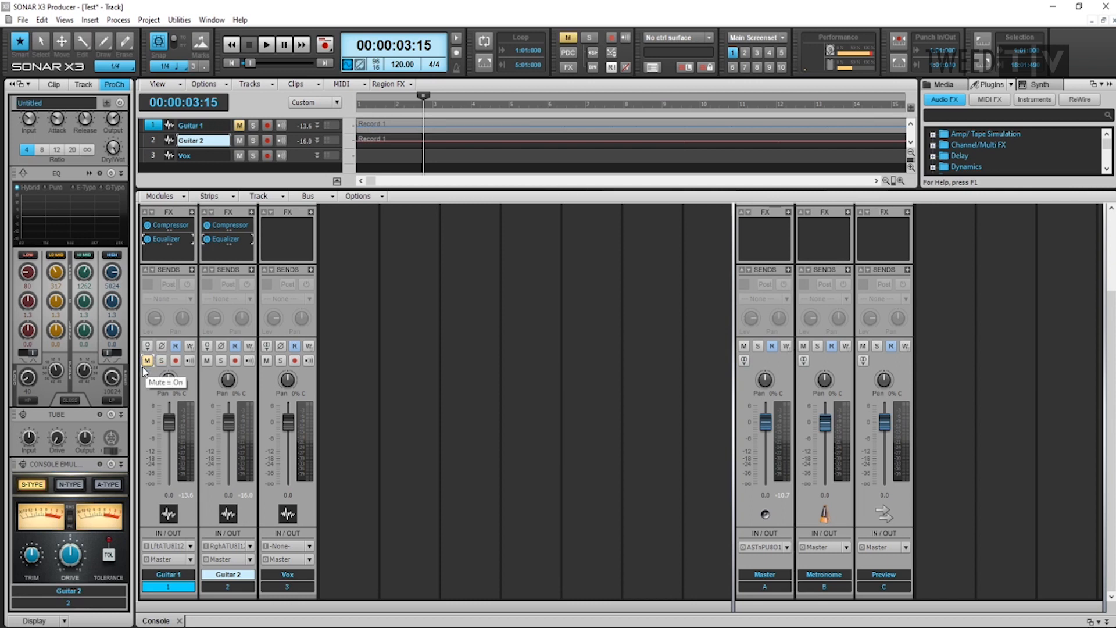
left_click(147, 360)
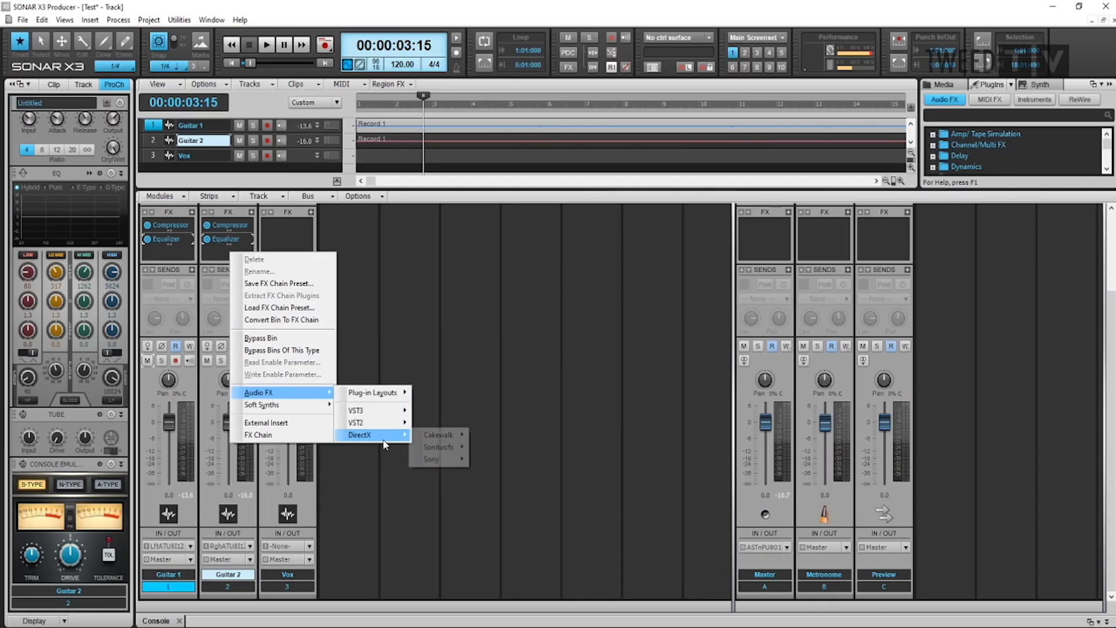
Add the Sonitus:fx Reverb to Guitar 2 with the [1] Default Reverb preset and lower the reverb level to about -19 dB
mouse_move(442, 447)
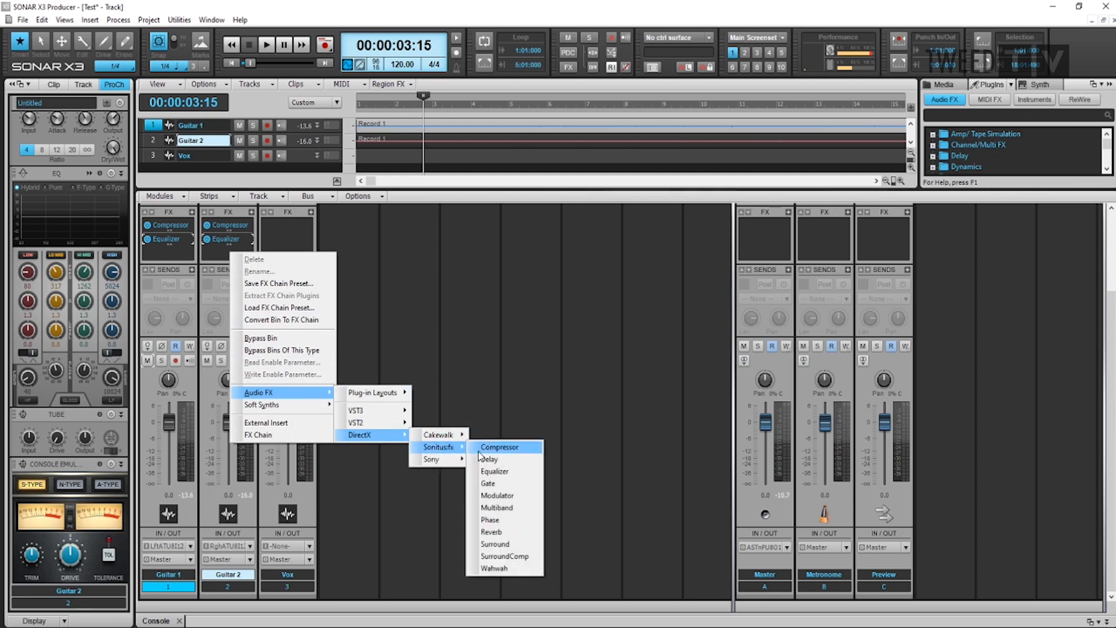
left_click(502, 532)
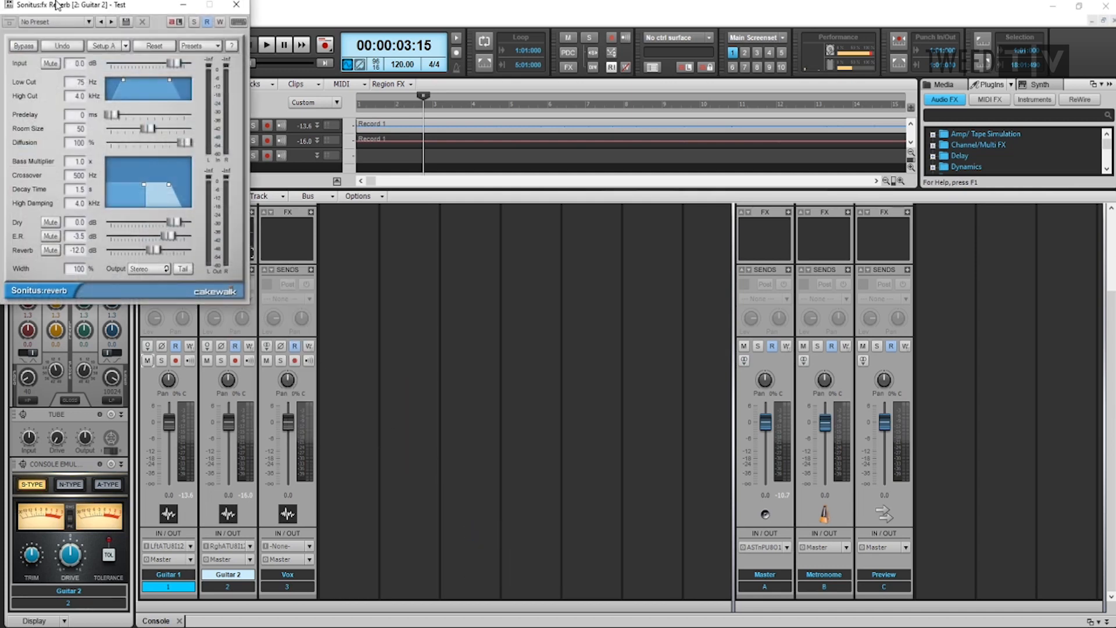
left_click(90, 23)
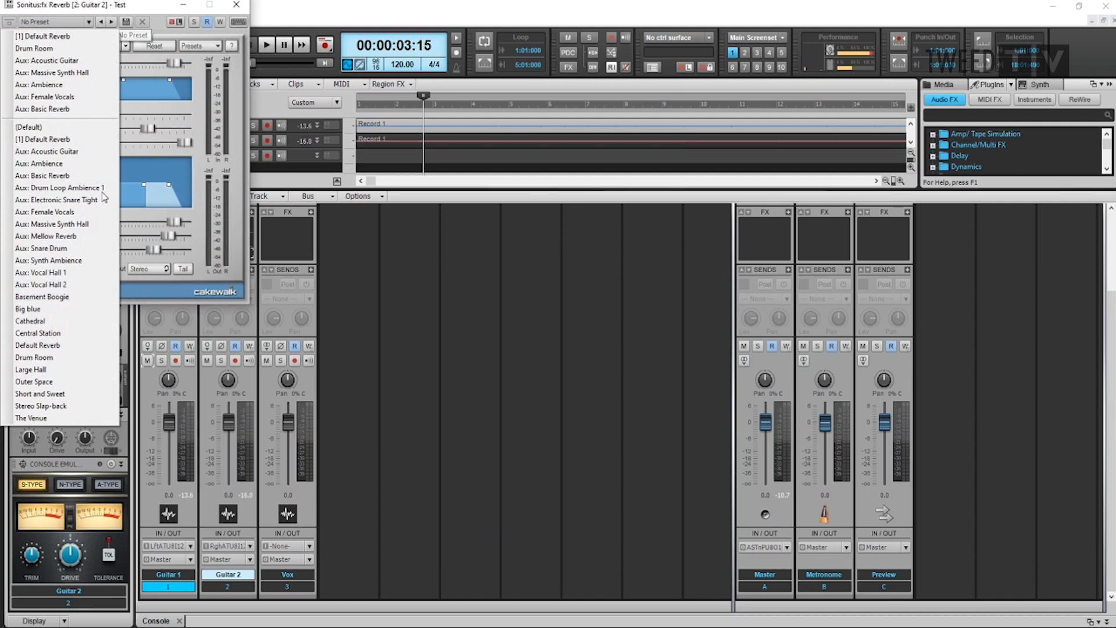
left_click(52, 140)
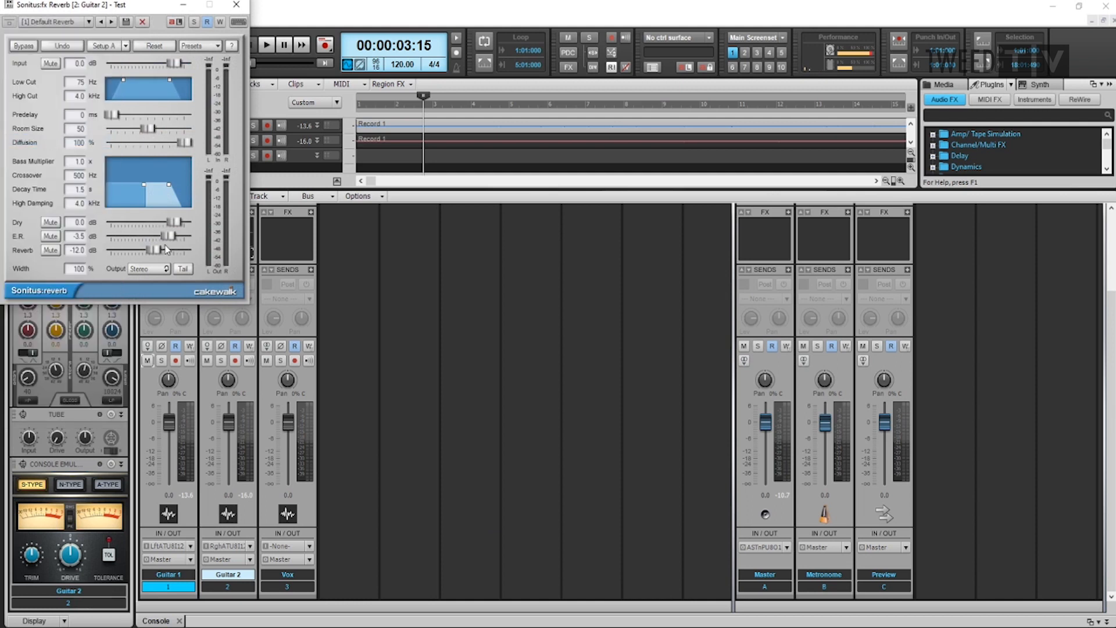
left_click_drag(152, 250, 142, 250)
left_click_drag(142, 250, 140, 250)
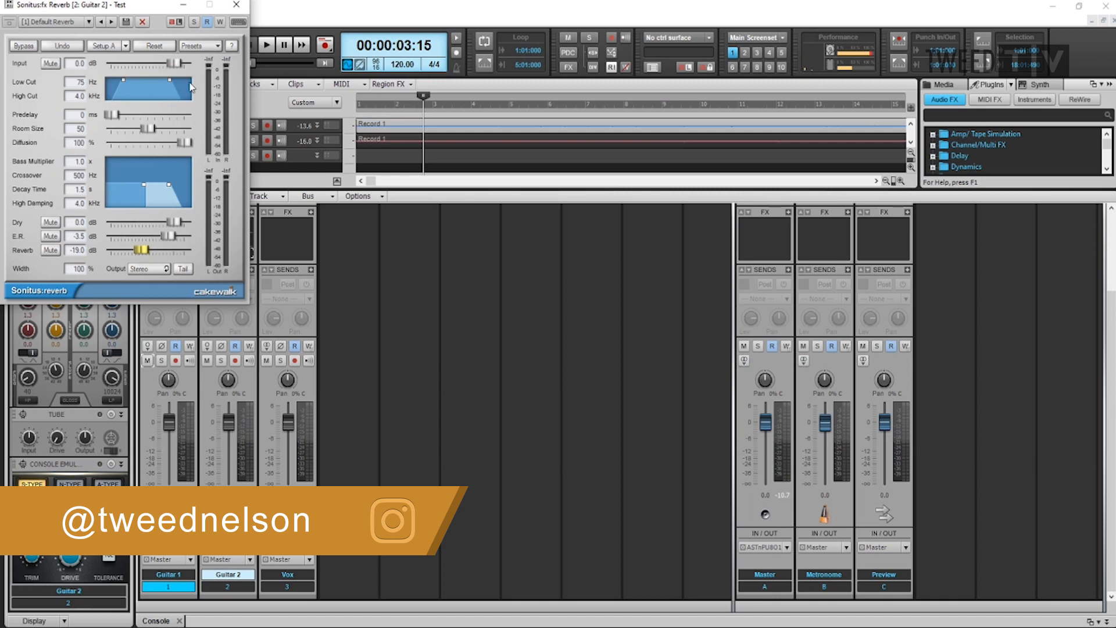
left_click(235, 6)
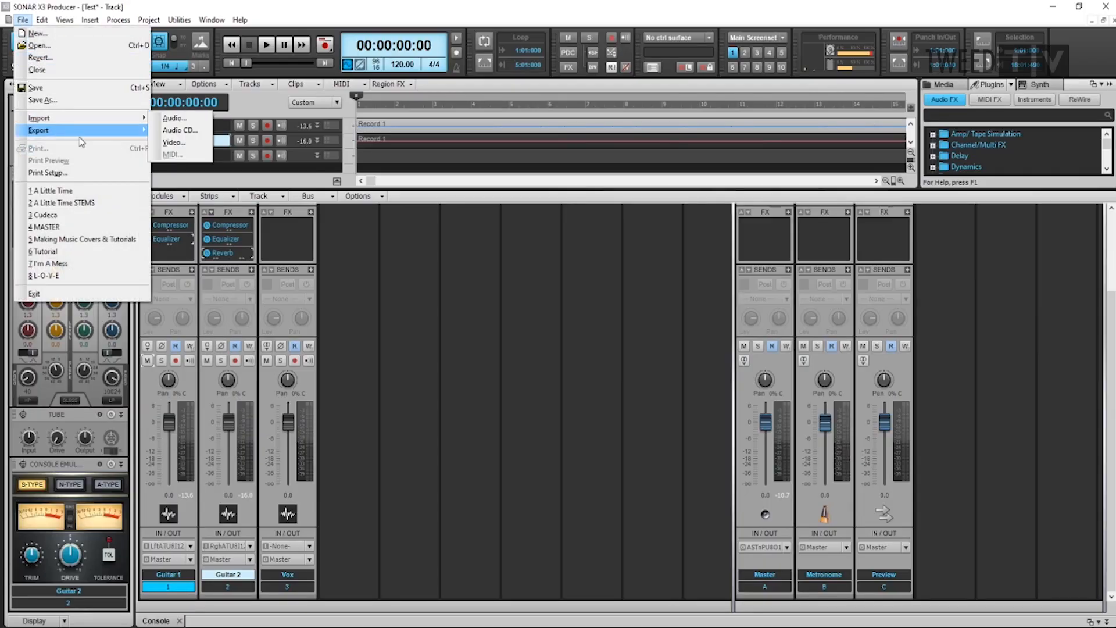
Export the entire mix to the desktop as a stereo Wave file named Test
mouse_move(87, 130)
left_click(186, 130)
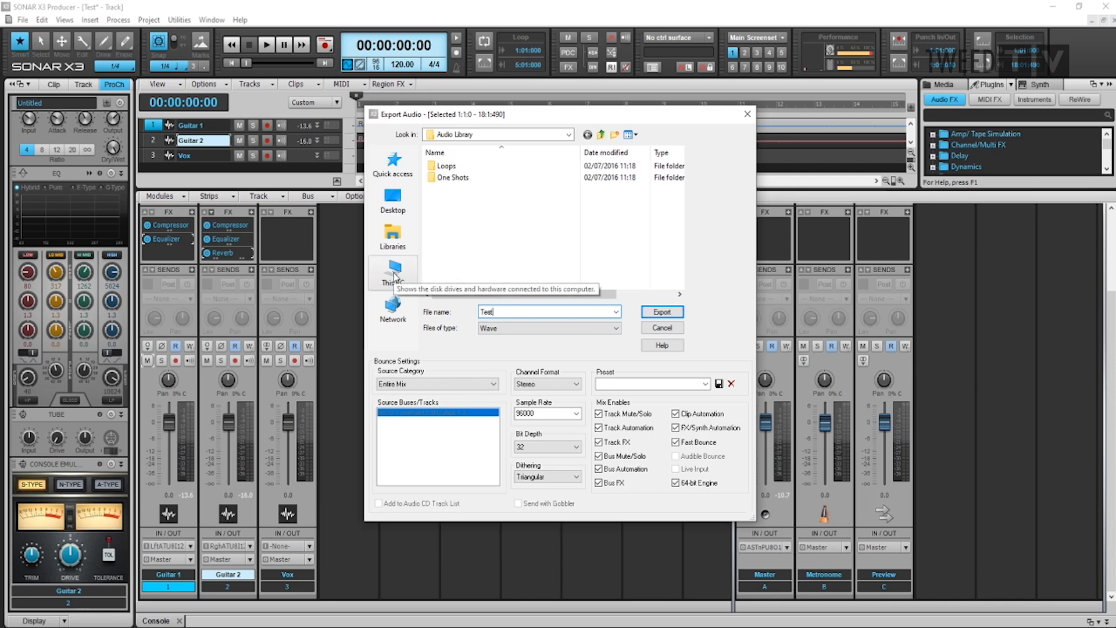
left_click(393, 205)
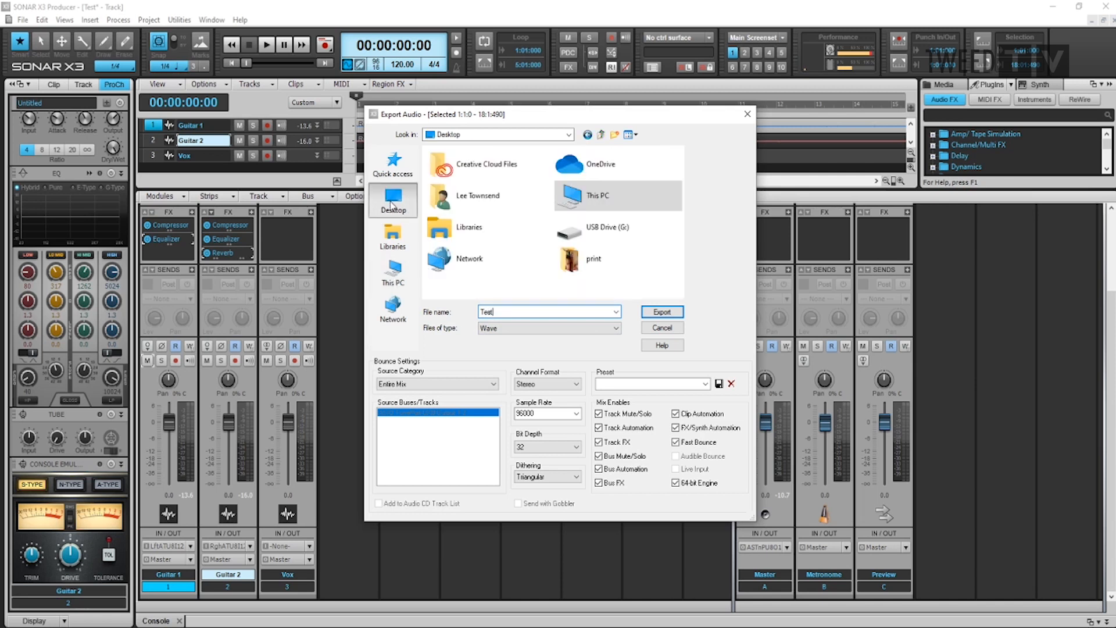
left_click(664, 313)
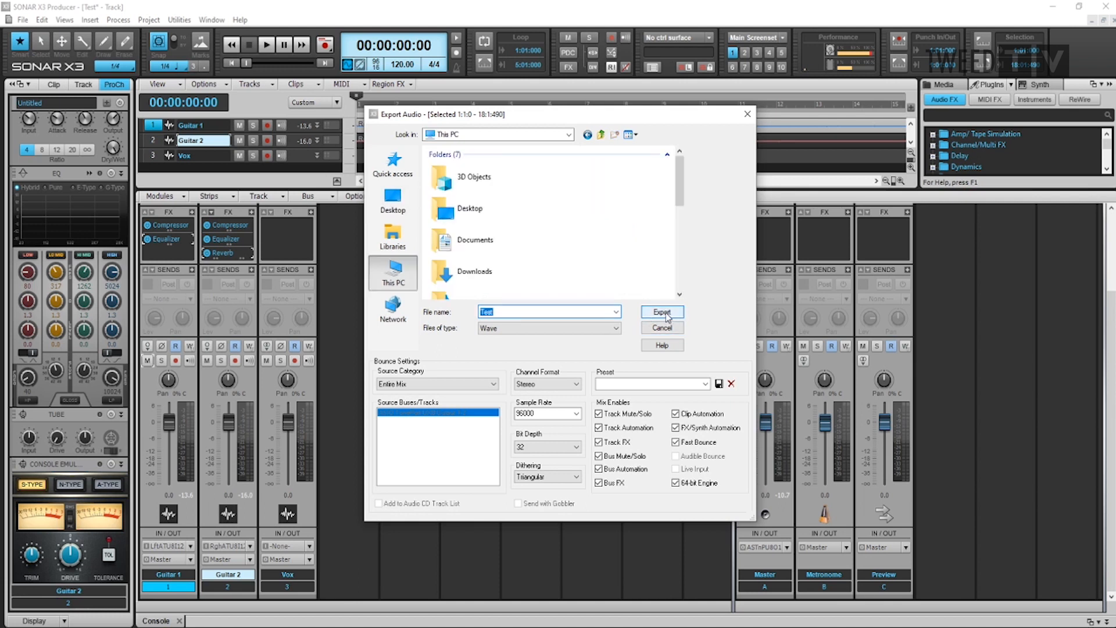
left_click(663, 312)
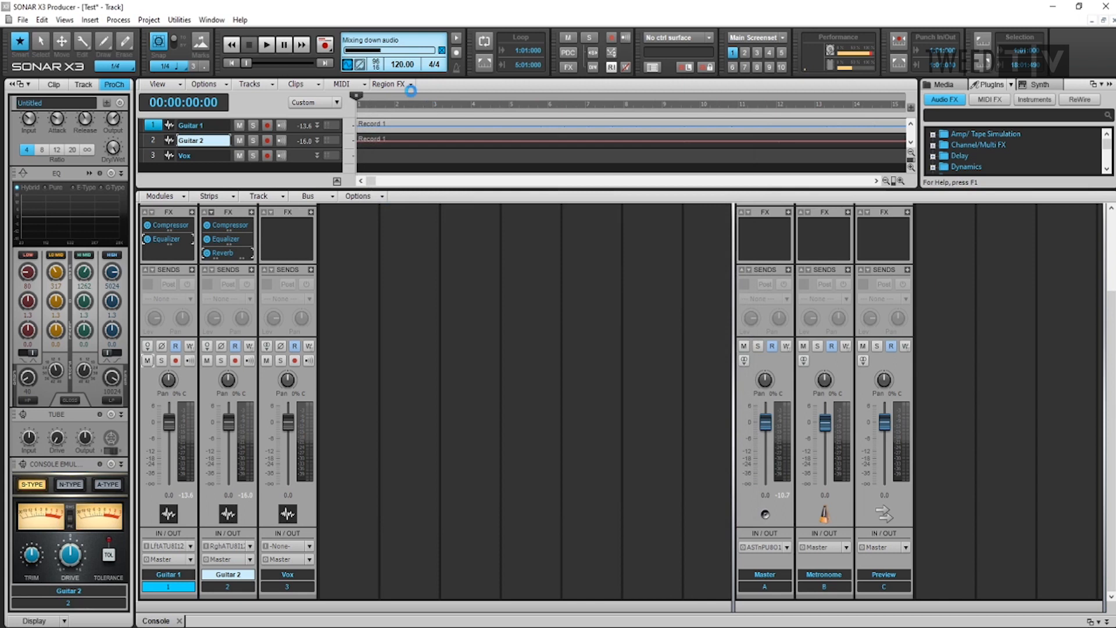